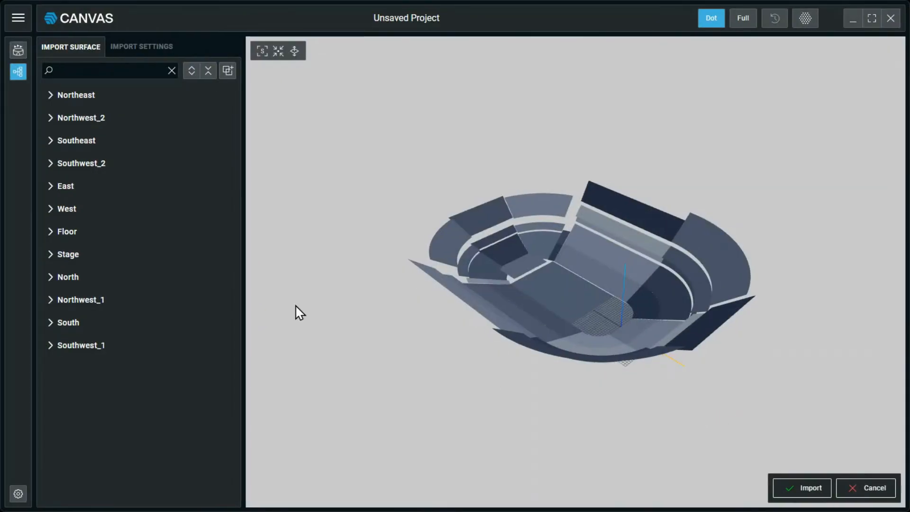
Review the import type and unit options, keeping the type as Surface and the units as Meter
{"action": "left_click", "coordinate": [143, 51]}
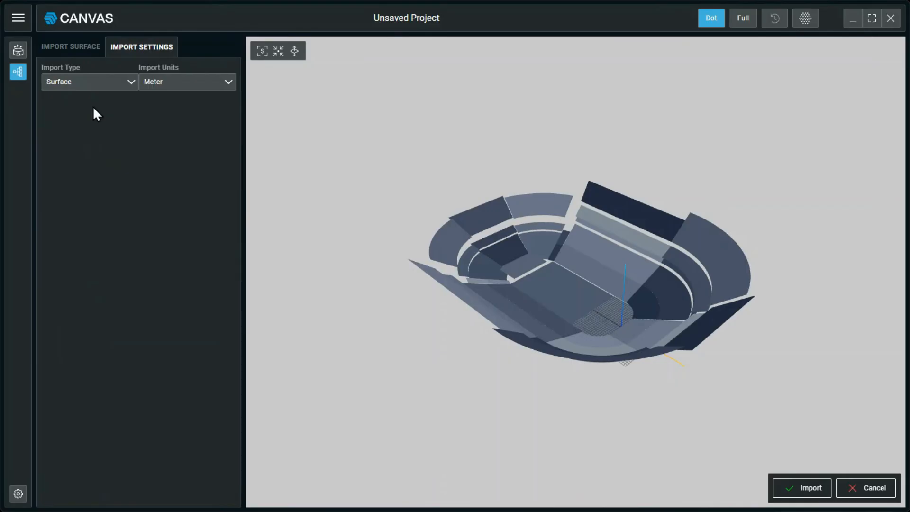
{"action": "left_click", "coordinate": [126, 83]}
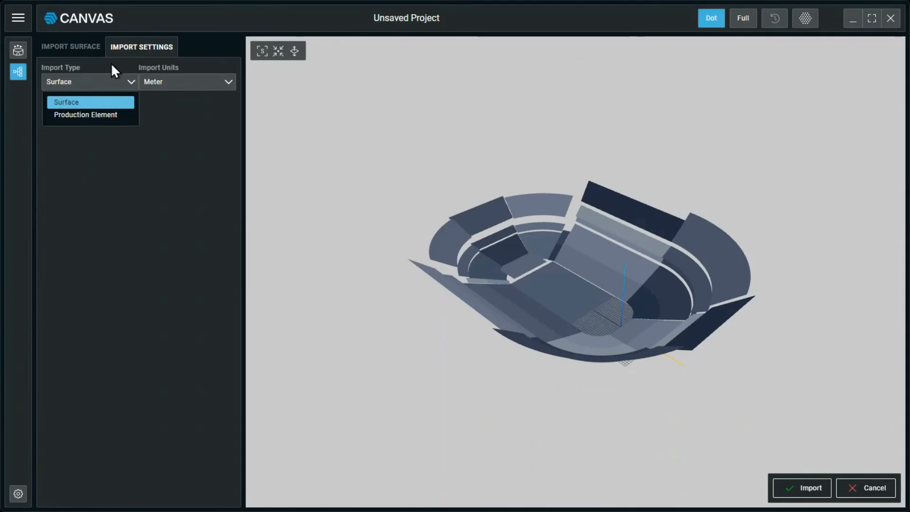
{"action": "left_click", "coordinate": [121, 103]}
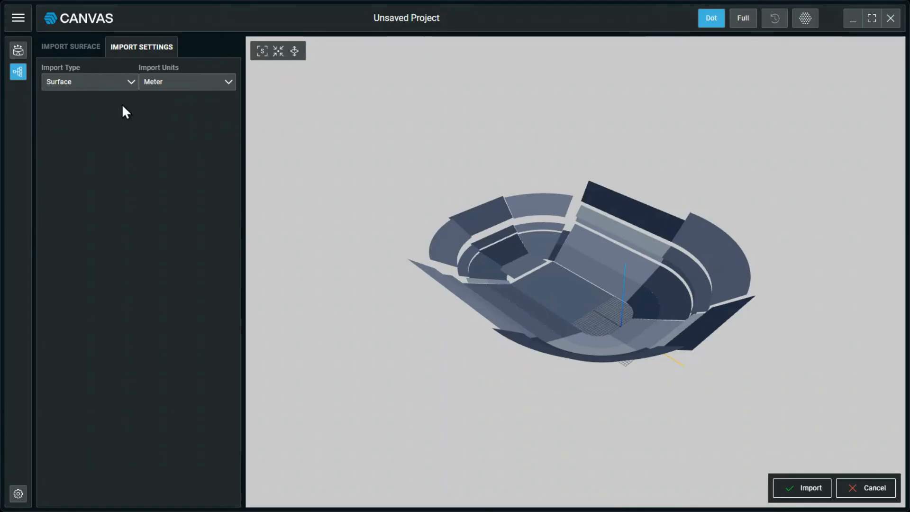
{"action": "left_click", "coordinate": [222, 85]}
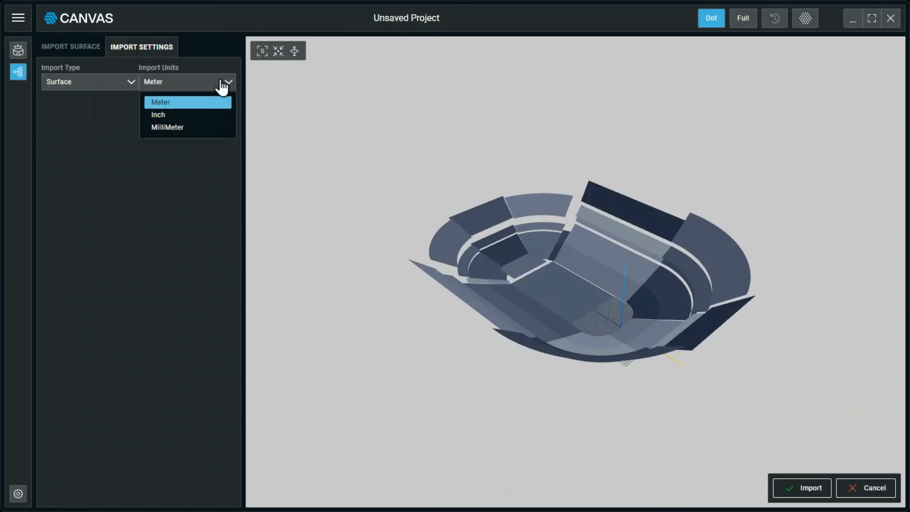
{"action": "left_click", "coordinate": [196, 168]}
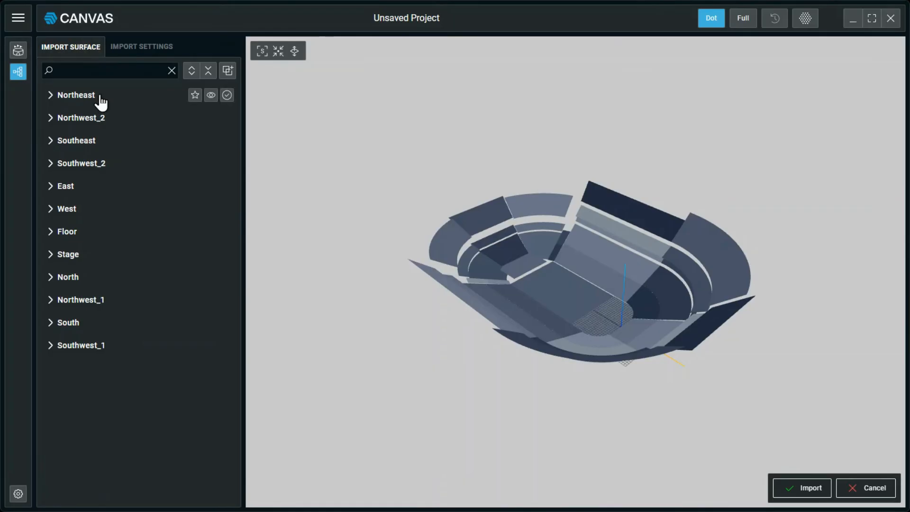
Expand and collapse all surface groups, highlight the Northeast group in the model and inspect its sub-surfaces
{"action": "left_click", "coordinate": [192, 71]}
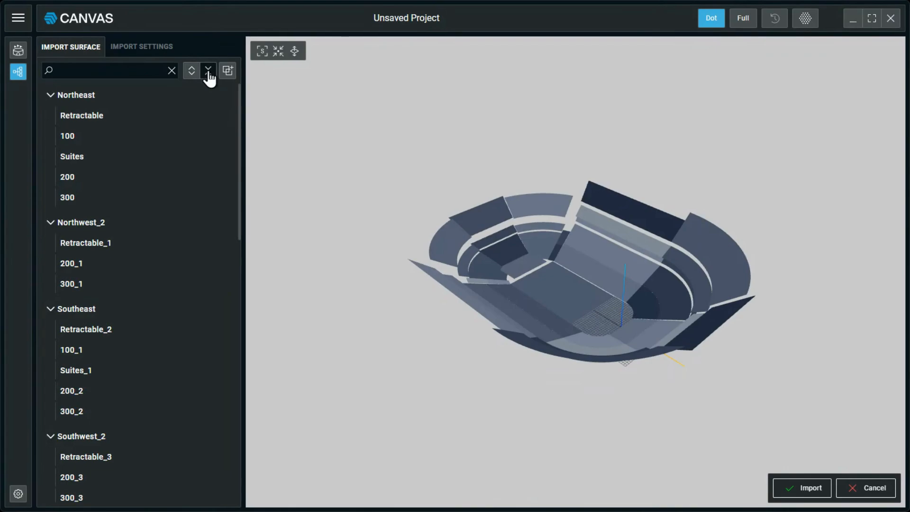
{"action": "left_click", "coordinate": [208, 72]}
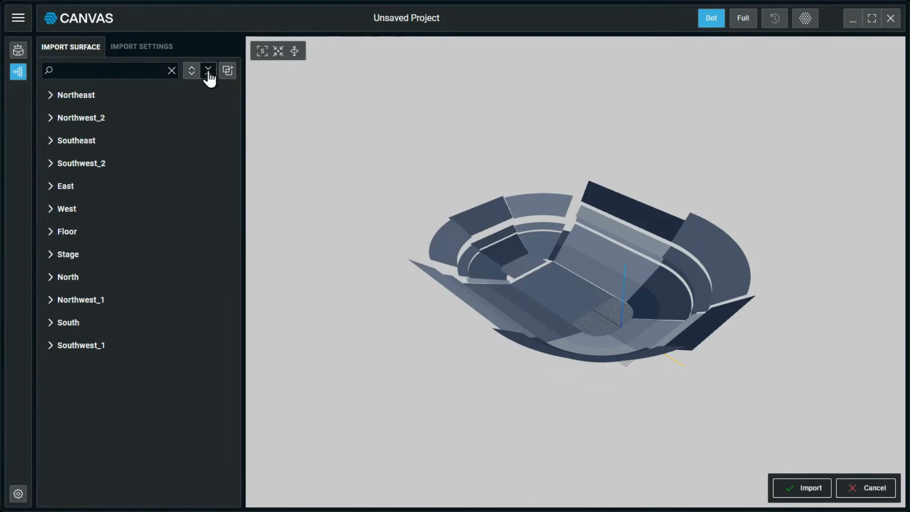
{"action": "left_click", "coordinate": [118, 101]}
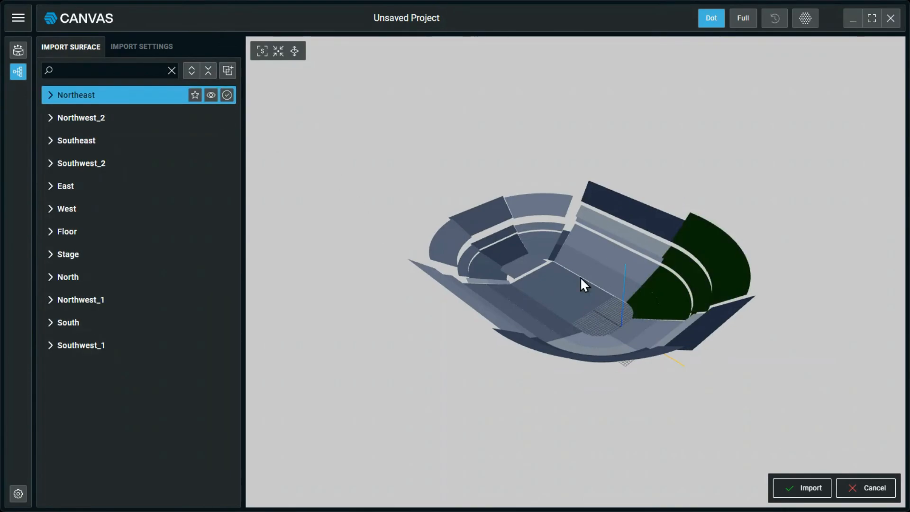
{"action": "left_click", "coordinate": [50, 96]}
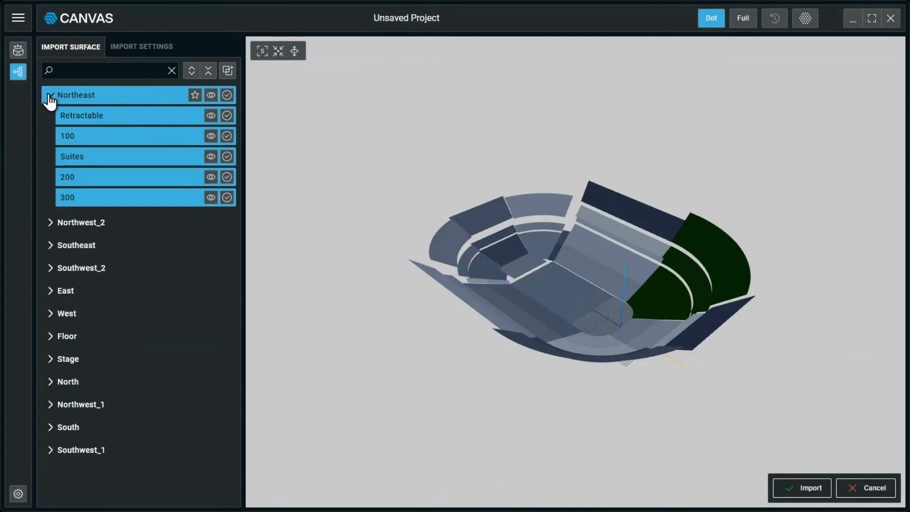
{"action": "left_click", "coordinate": [50, 96]}
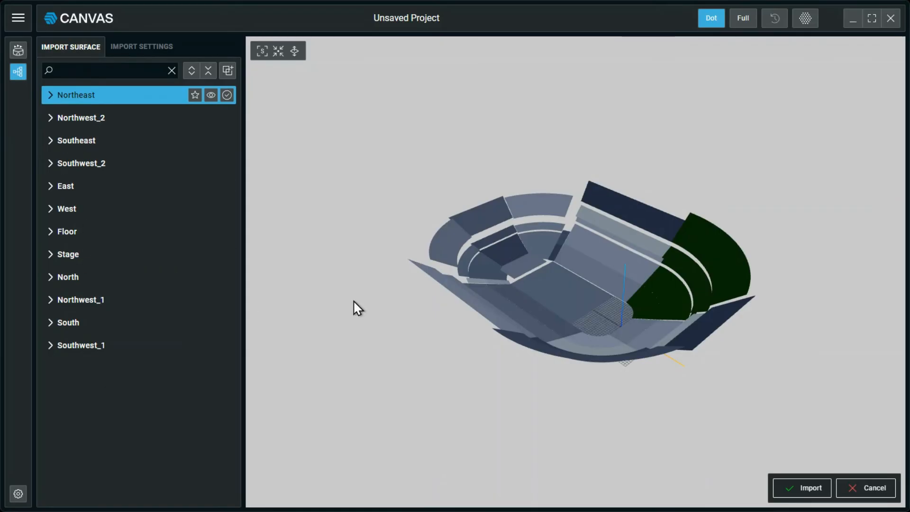
Highlight the Floor group in the model, and mark the Stage group as a production element
{"action": "left_click", "coordinate": [101, 233]}
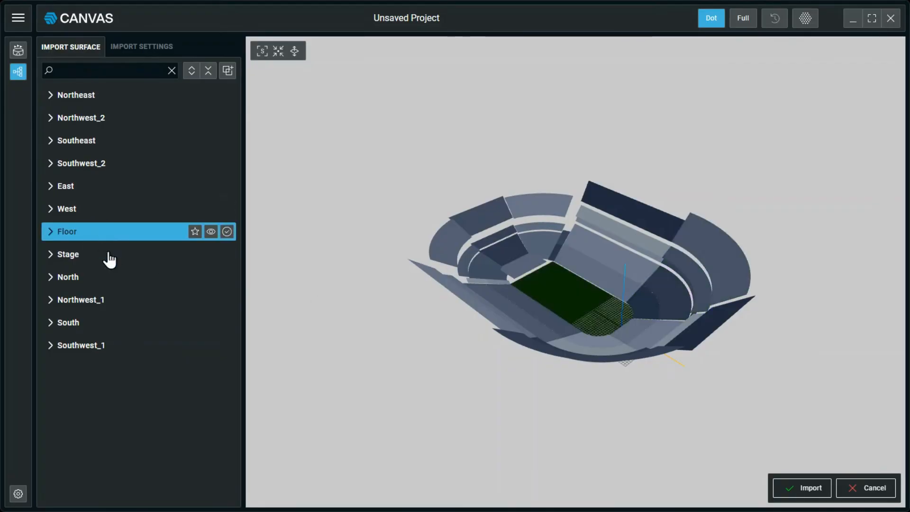
{"action": "left_click", "coordinate": [101, 256]}
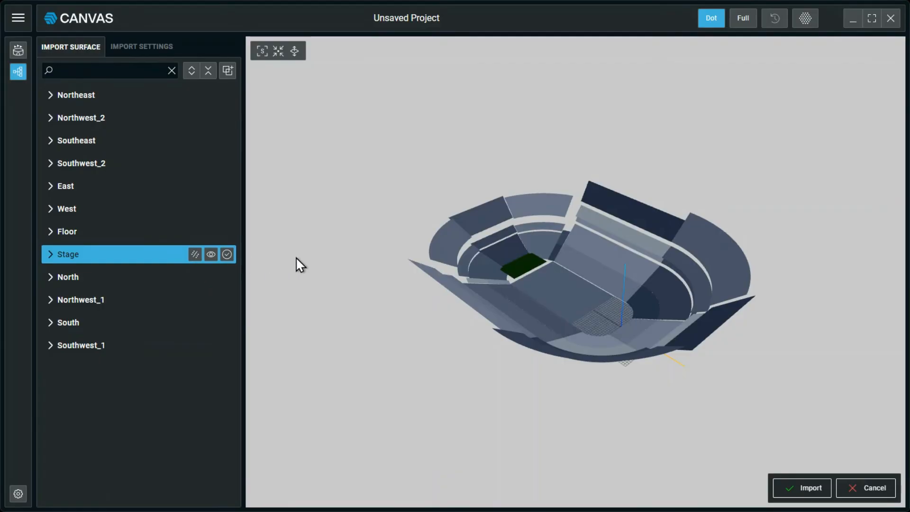
Pick the retractable surface of the North group in the model, clear the selection and collapse the group
{"action": "left_click", "coordinate": [619, 282]}
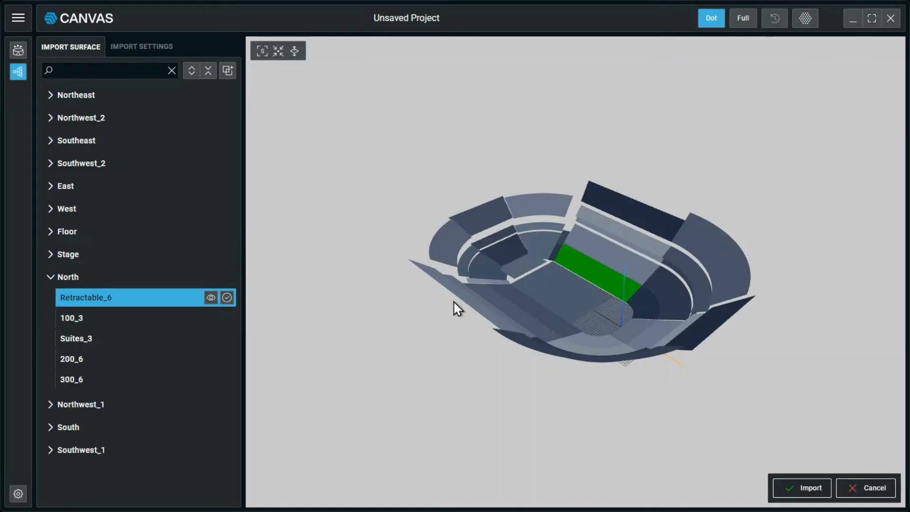
{"action": "left_click", "coordinate": [425, 298]}
{"action": "left_click", "coordinate": [49, 277]}
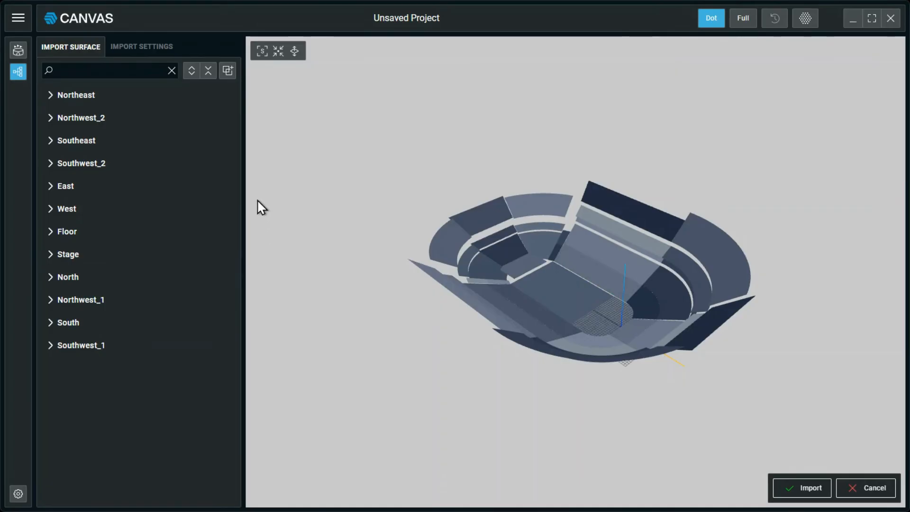
Add two new groups to the surface list and rename the first one Concert
{"action": "left_click", "coordinate": [228, 71]}
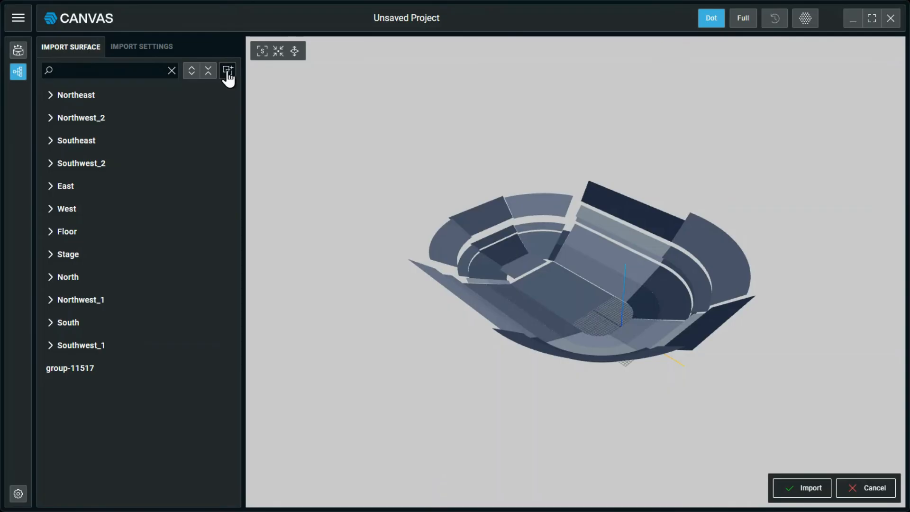
{"action": "left_click", "coordinate": [228, 72]}
{"action": "double_click", "coordinate": [89, 368]}
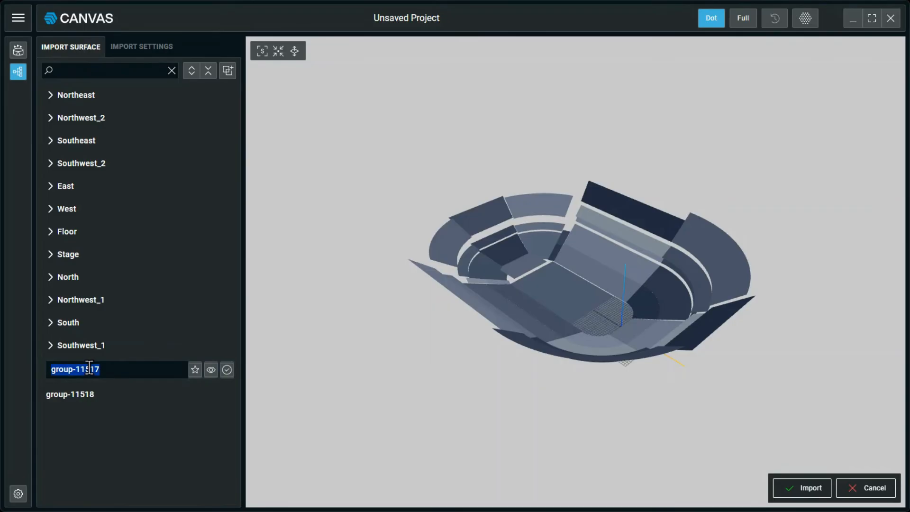
{"action": "type", "text": "Concert"}
{"action": "key", "text": "Return"}
Rename the second new group as Hockey
{"action": "left_click", "coordinate": [113, 400]}
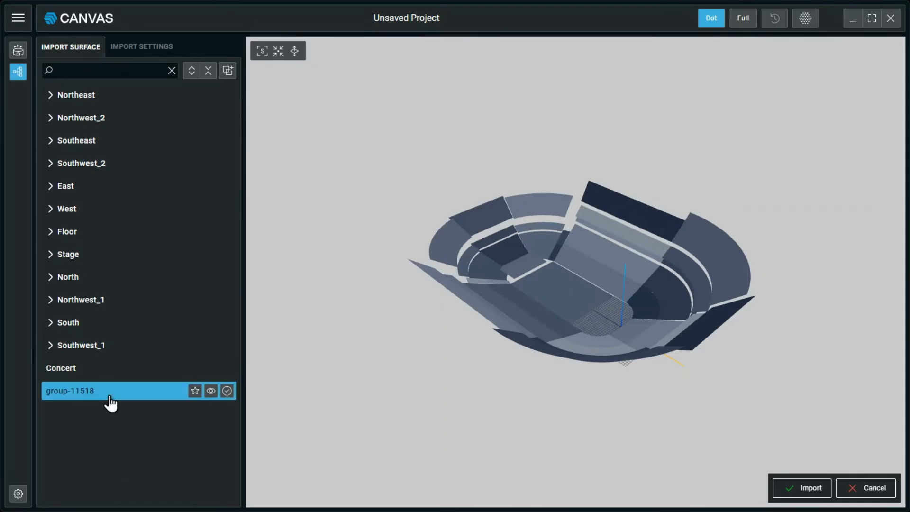
{"action": "double_click", "coordinate": [110, 396]}
{"action": "type", "text": "Hockey"}
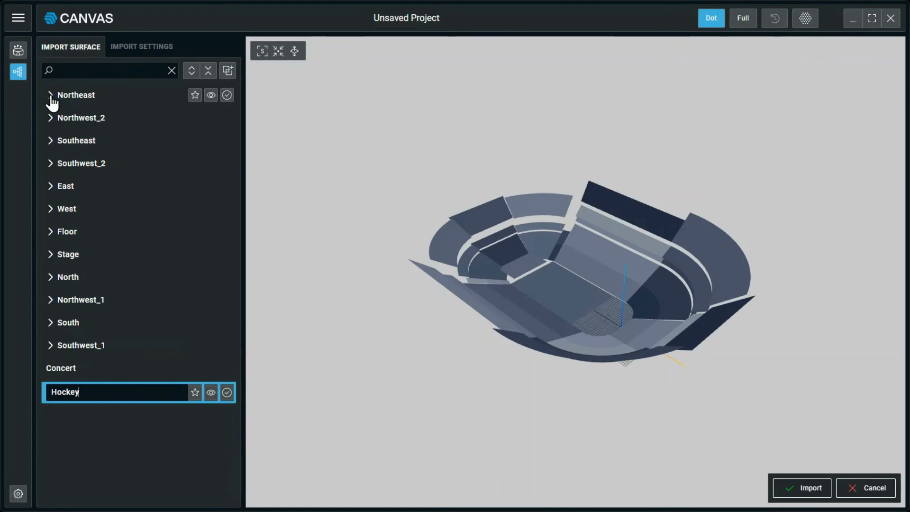
{"action": "key", "text": "Return"}
Move the Retractable surface from the Northeast group into the Hockey group
{"action": "left_click", "coordinate": [51, 96]}
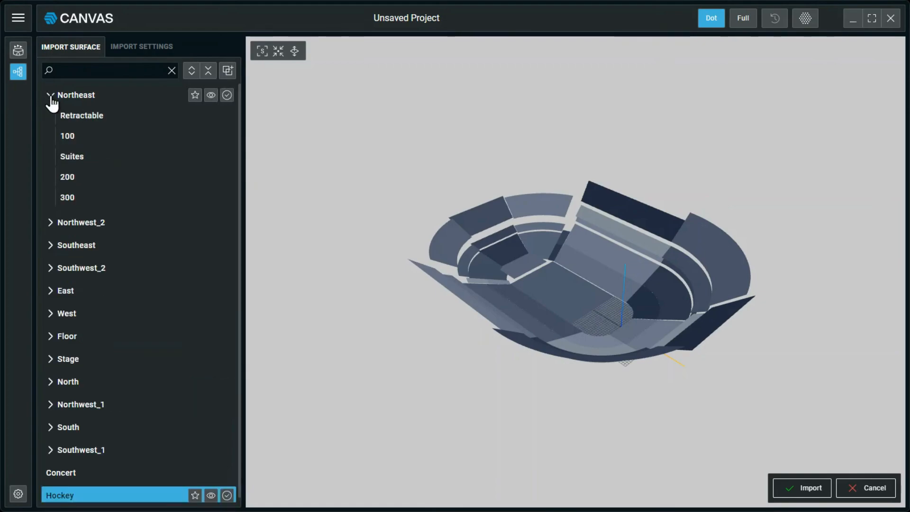
{"action": "left_click", "coordinate": [99, 113]}
{"action": "left_click_drag", "start_coordinate": [84, 117], "coordinate": [68, 492]}
Select Retractable_1, Retractable_3, Retractable_5, Retractable_7 and Retractable_9 around the stage and move them together into the Concert group
{"action": "left_click", "coordinate": [545, 241]}
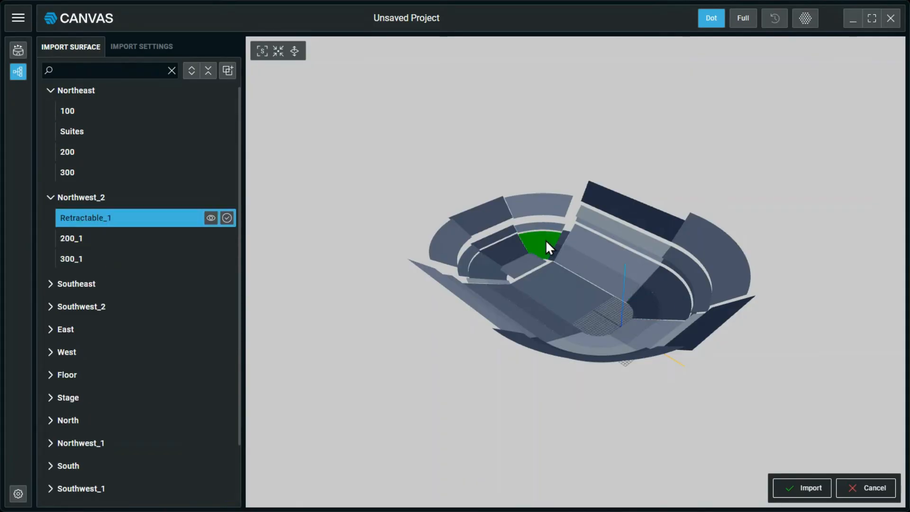
{"action": "left_click", "coordinate": [496, 266], "text": "ctrl"}
{"action": "left_click", "coordinate": [491, 269], "text": "ctrl"}
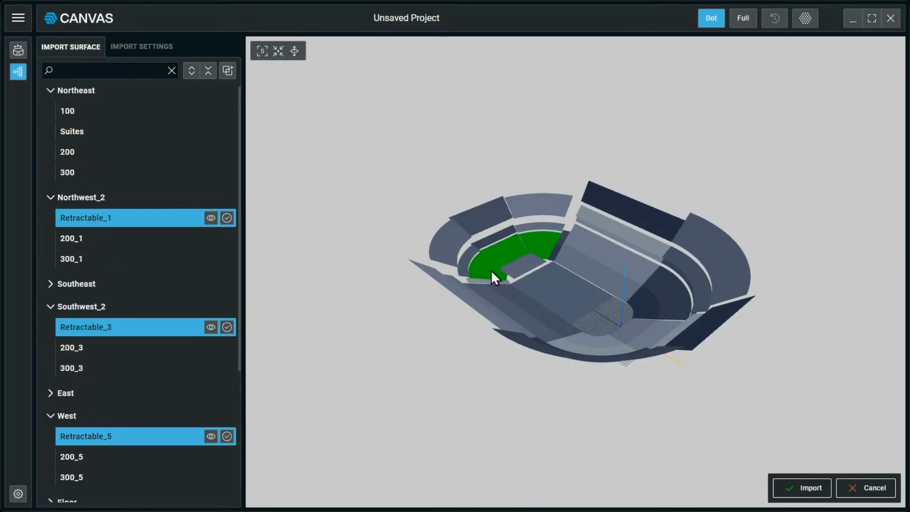
{"action": "left_click", "coordinate": [550, 250], "text": "ctrl"}
{"action": "left_click", "coordinate": [549, 250], "text": "ctrl"}
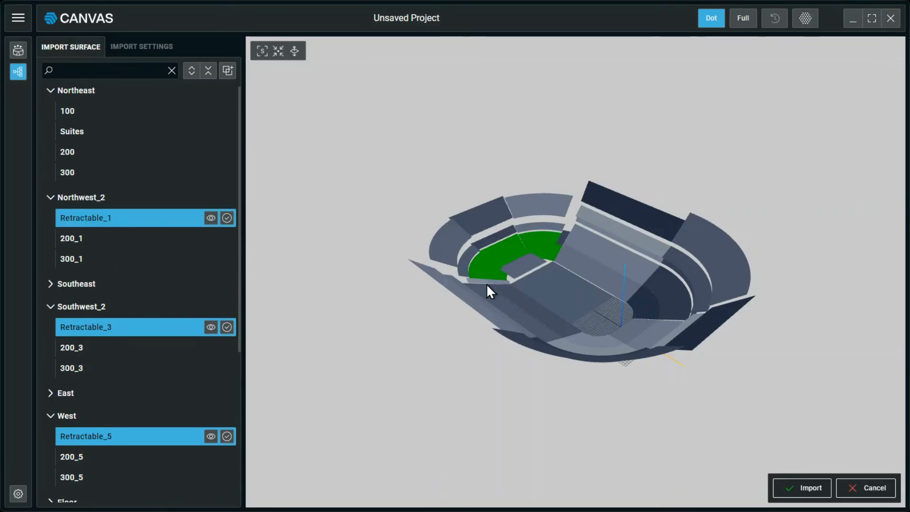
{"action": "scroll", "coordinate": [136, 392], "scroll_direction": "down", "scroll_amount": 5}
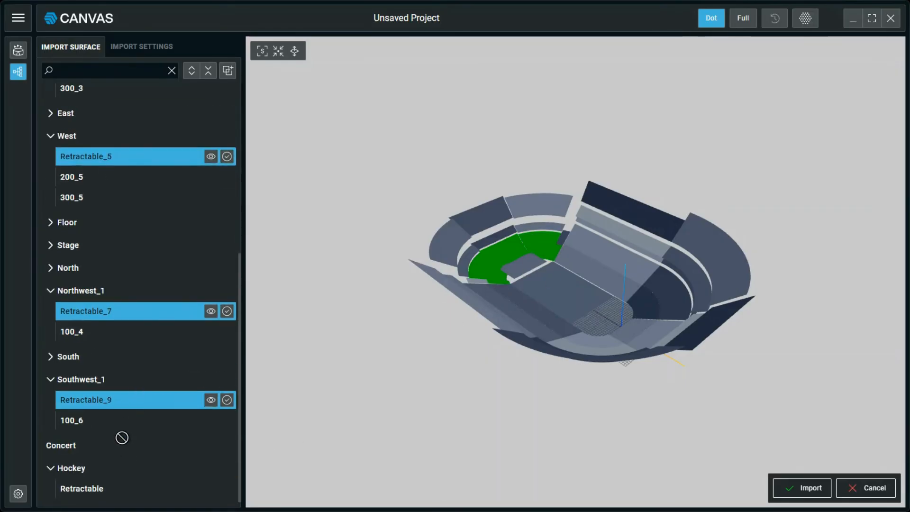
{"action": "left_click_drag", "start_coordinate": [120, 445], "coordinate": [121, 447]}
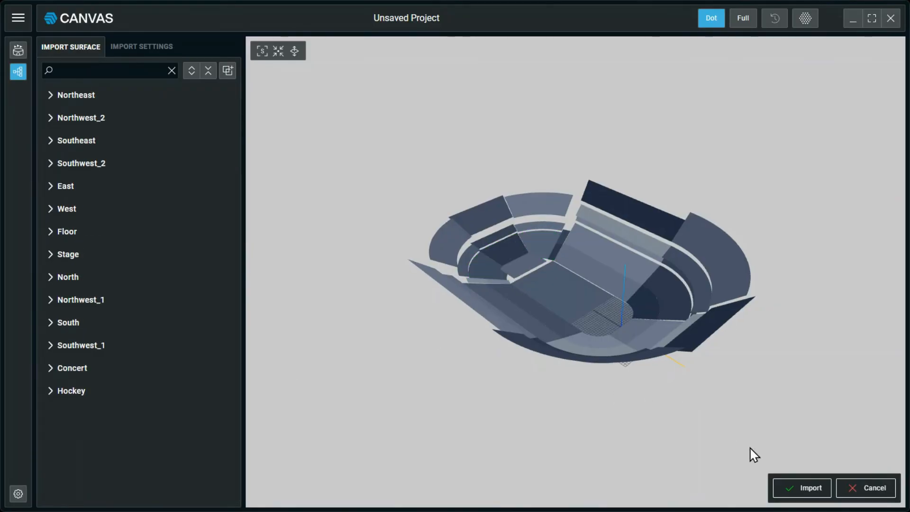
Import the prepared surfaces and display the model in a single 3D Venue view
{"action": "left_click", "coordinate": [801, 489]}
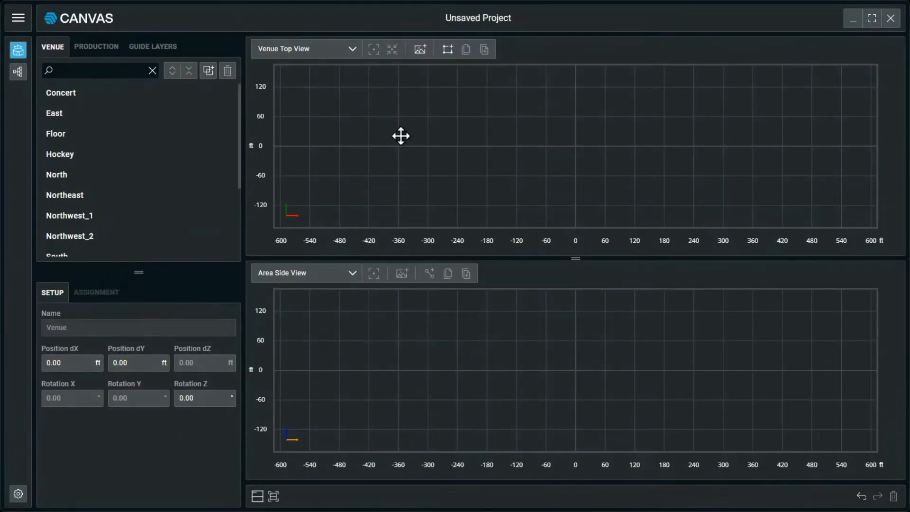
{"action": "double_click", "coordinate": [347, 73]}
{"action": "left_click", "coordinate": [340, 53]}
{"action": "left_click", "coordinate": [340, 86]}
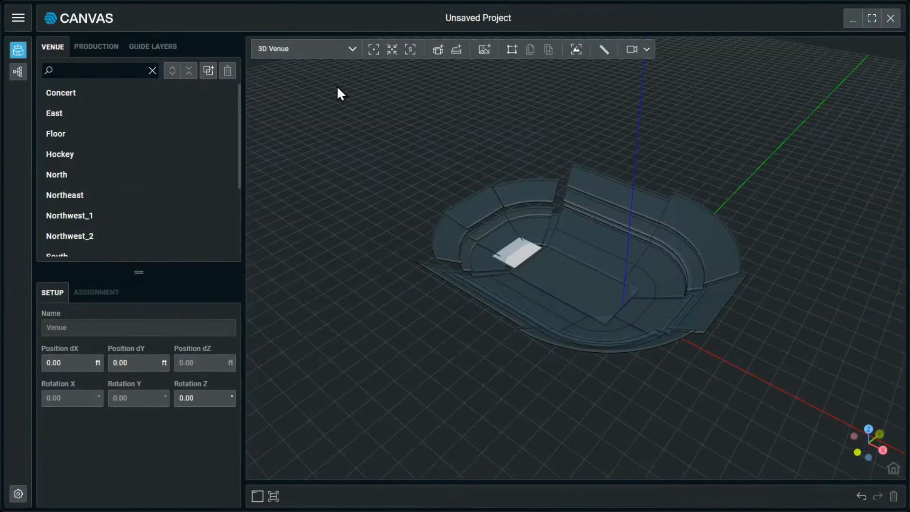
{"action": "scroll", "coordinate": [592, 290], "scroll_direction": "up", "scroll_amount": 3}
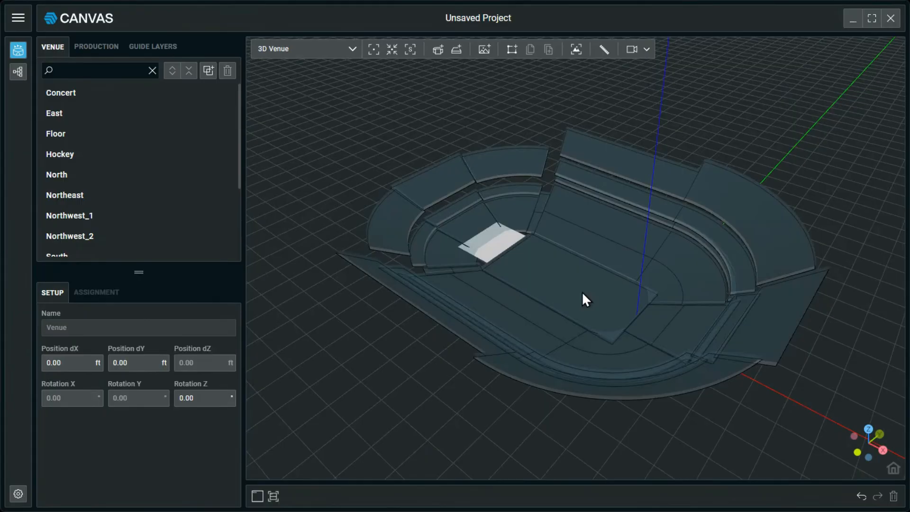
Look through the imported venue groups and the list of production elements
{"action": "left_click_drag", "start_coordinate": [152, 272], "coordinate": [147, 333]}
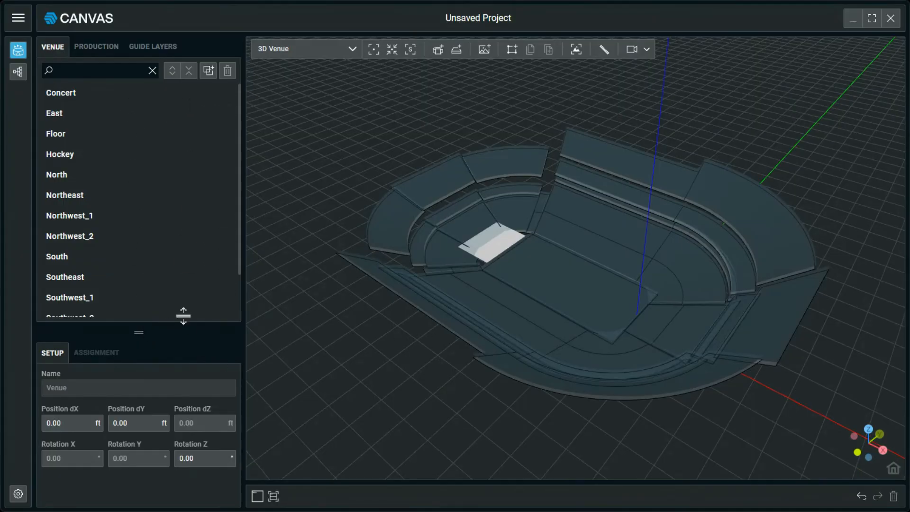
{"action": "left_click", "coordinate": [93, 53]}
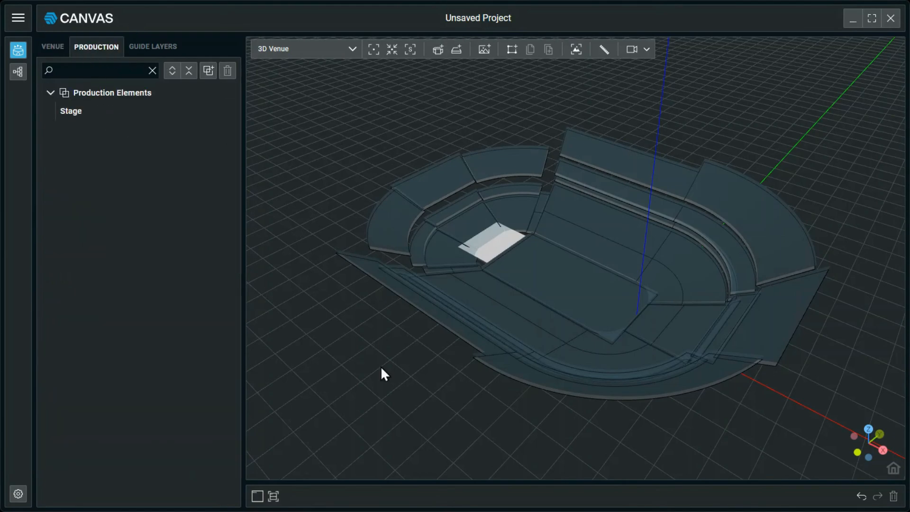
{"action": "left_click", "coordinate": [52, 47]}
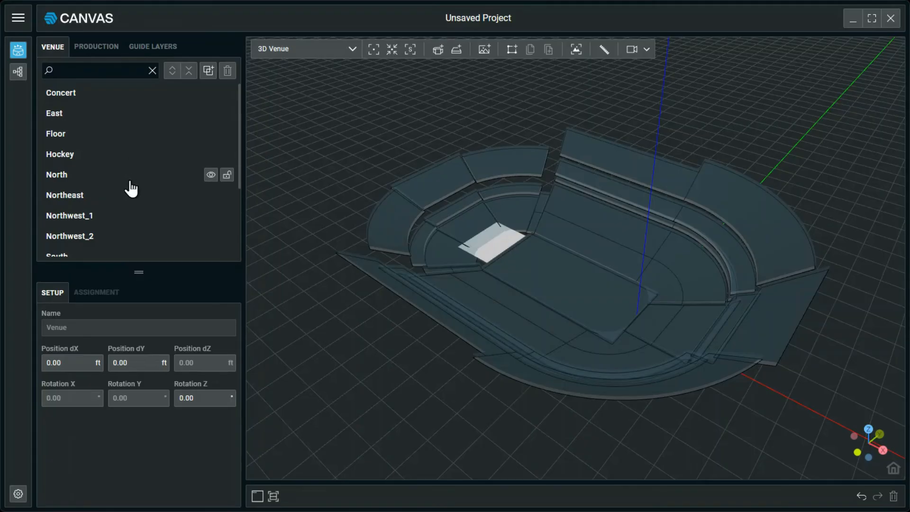
Select the Northeast venue group and open its audience height options
{"action": "left_click", "coordinate": [129, 196]}
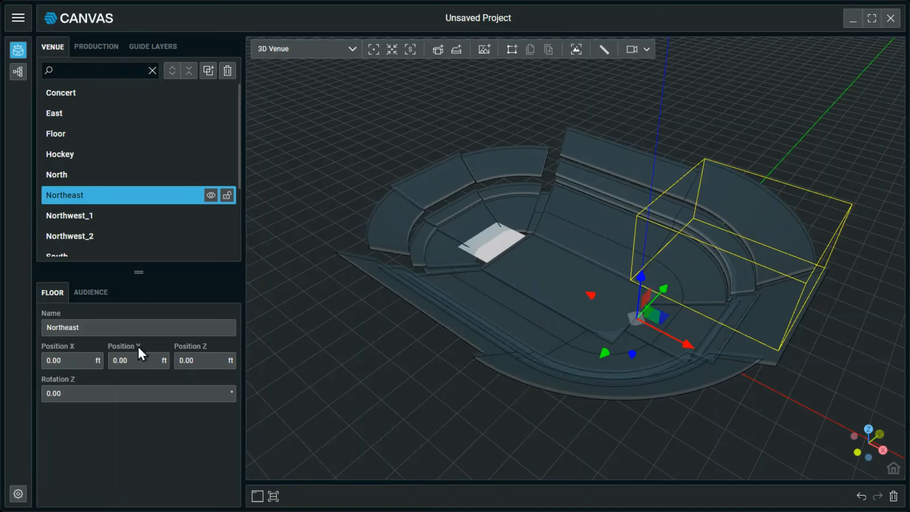
{"action": "left_click", "coordinate": [95, 297]}
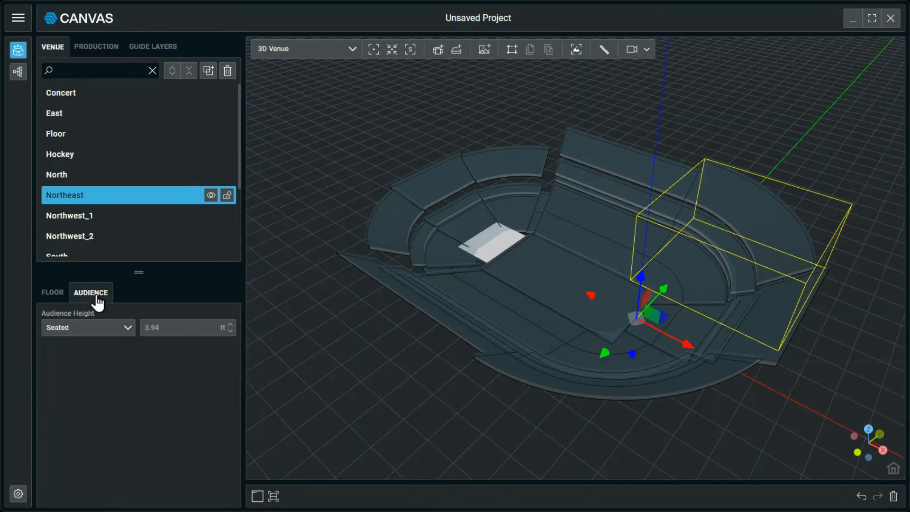
{"action": "left_click", "coordinate": [111, 332]}
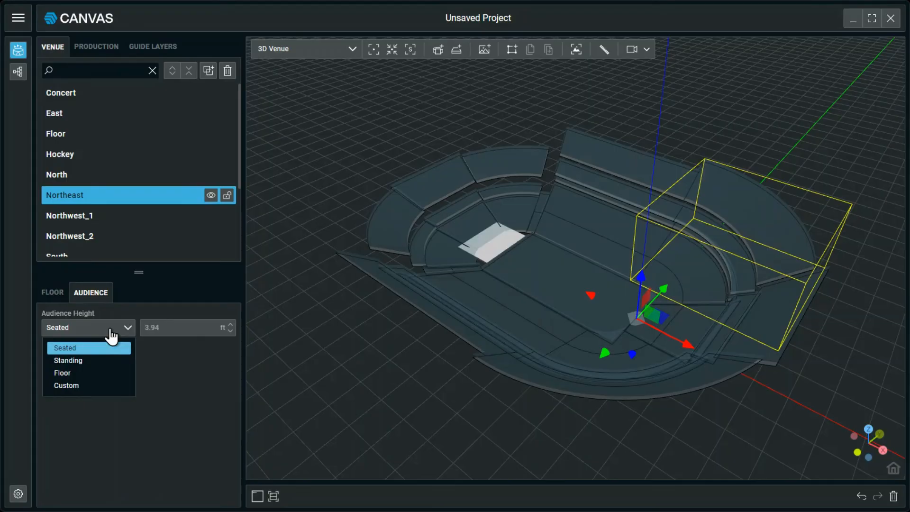